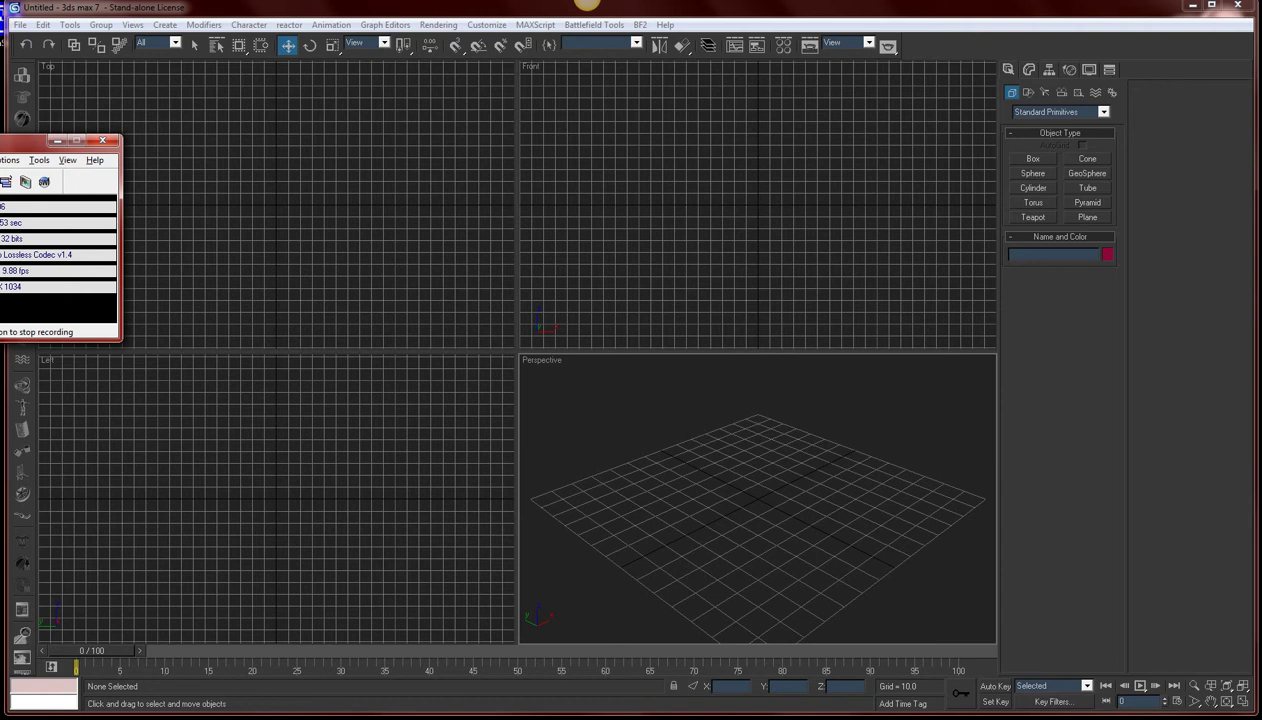
# Step: Bring 3ds Max in front of the recorder and orbit the Perspective view around the grid
pyautogui.click(163, 10)
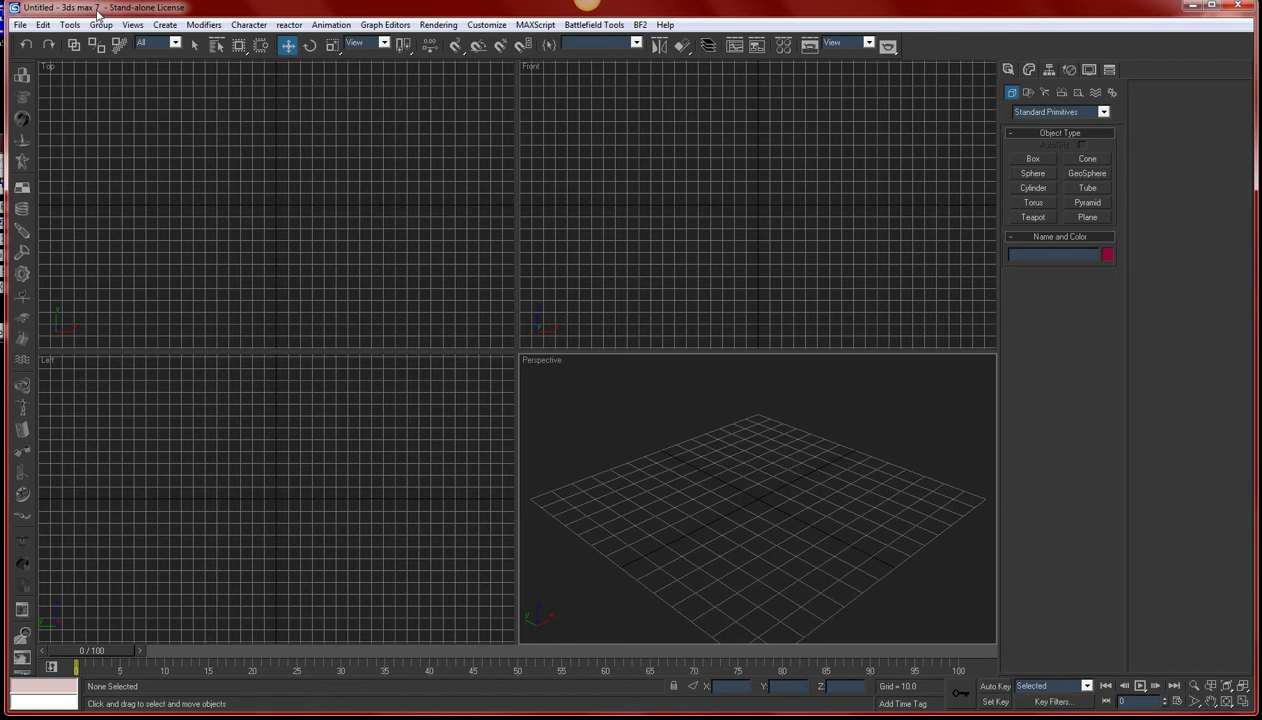
pyautogui.keyDown('alt'); pyautogui.moveTo(637, 413); pyautogui.dragTo(324, 397, button='middle'); pyautogui.keyUp('alt')
# Step: Open and close the Battlefield Tools menu twice to view its Model, Tree and Vehicle Import/Export entries
pyautogui.click(593, 25)
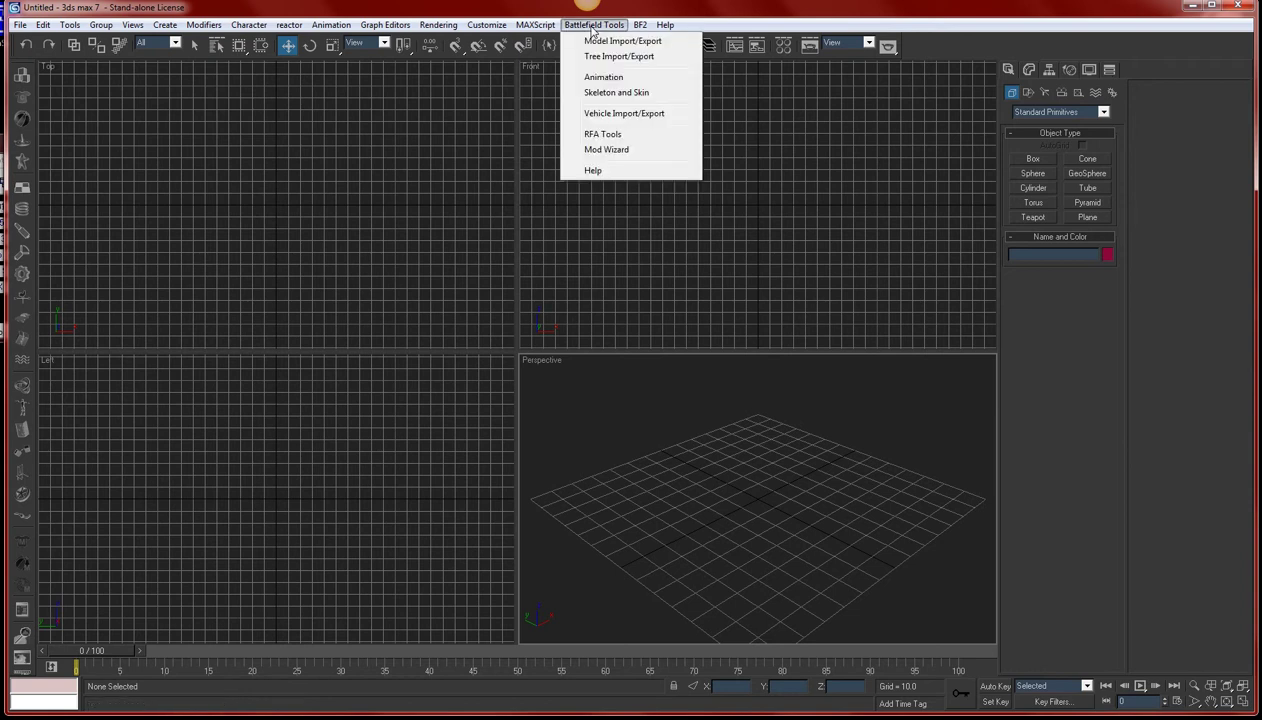
pyautogui.click(593, 26)
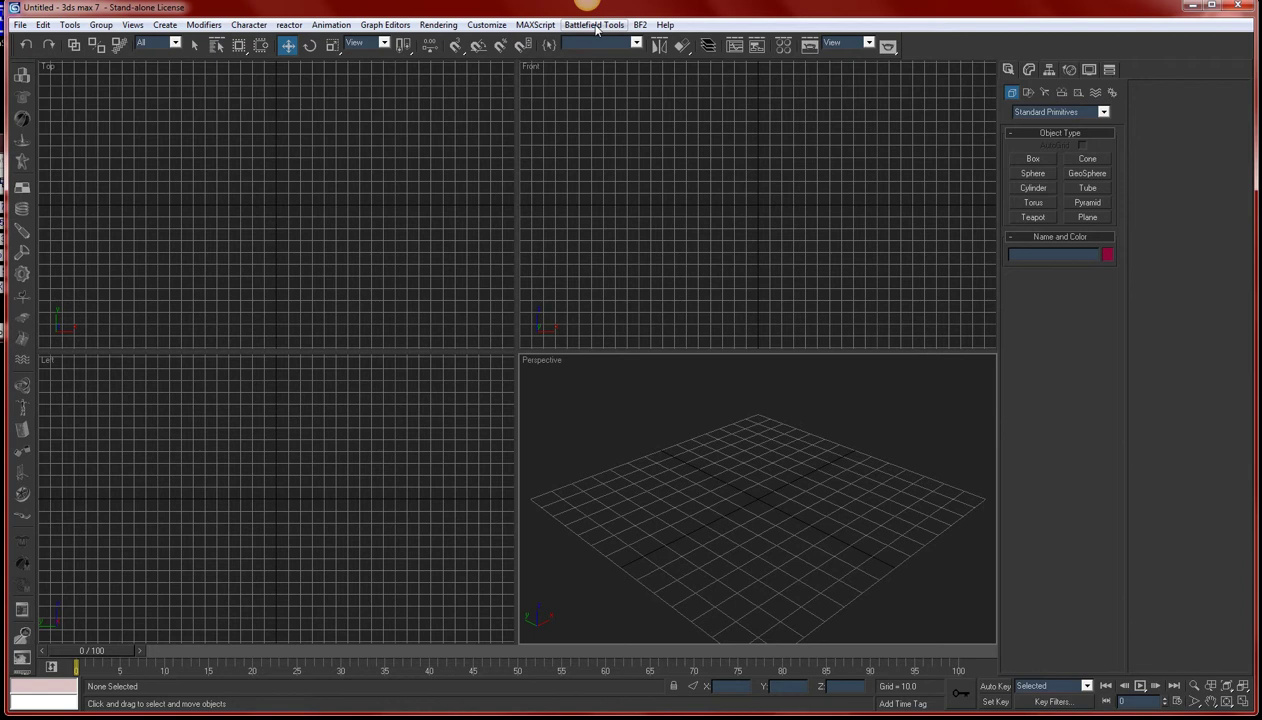
pyautogui.click(596, 27)
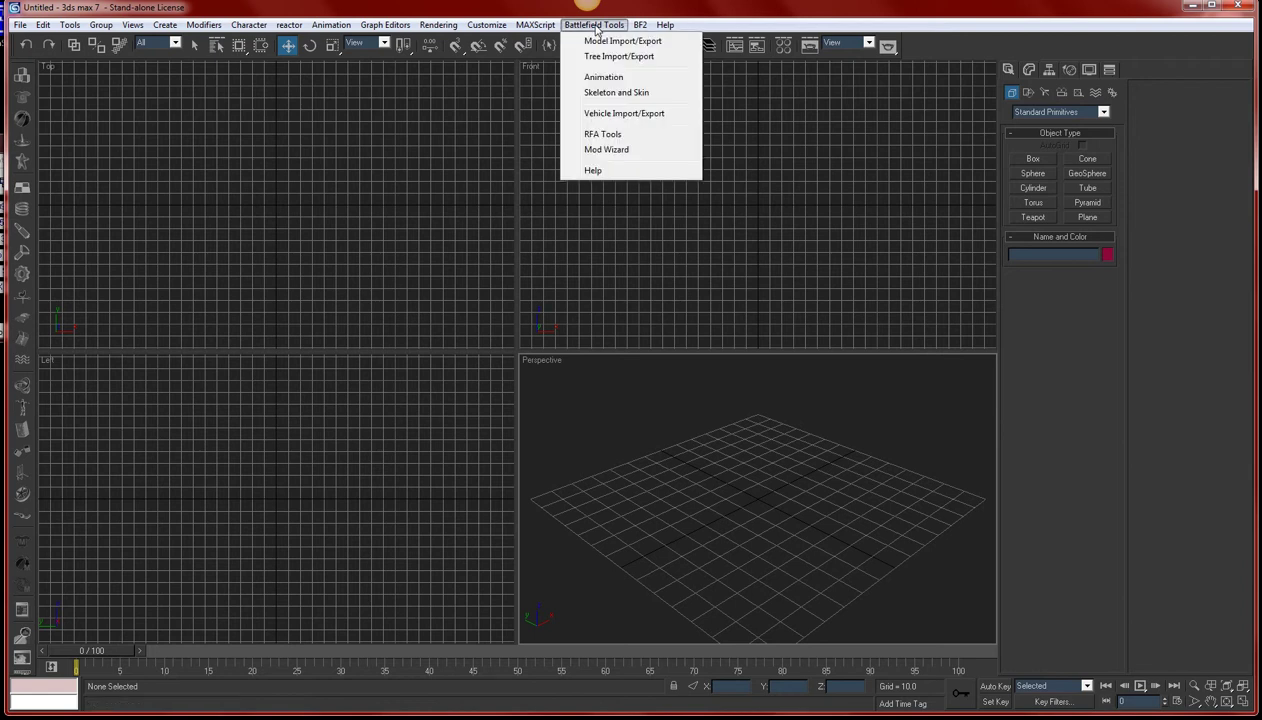
pyautogui.click(596, 28)
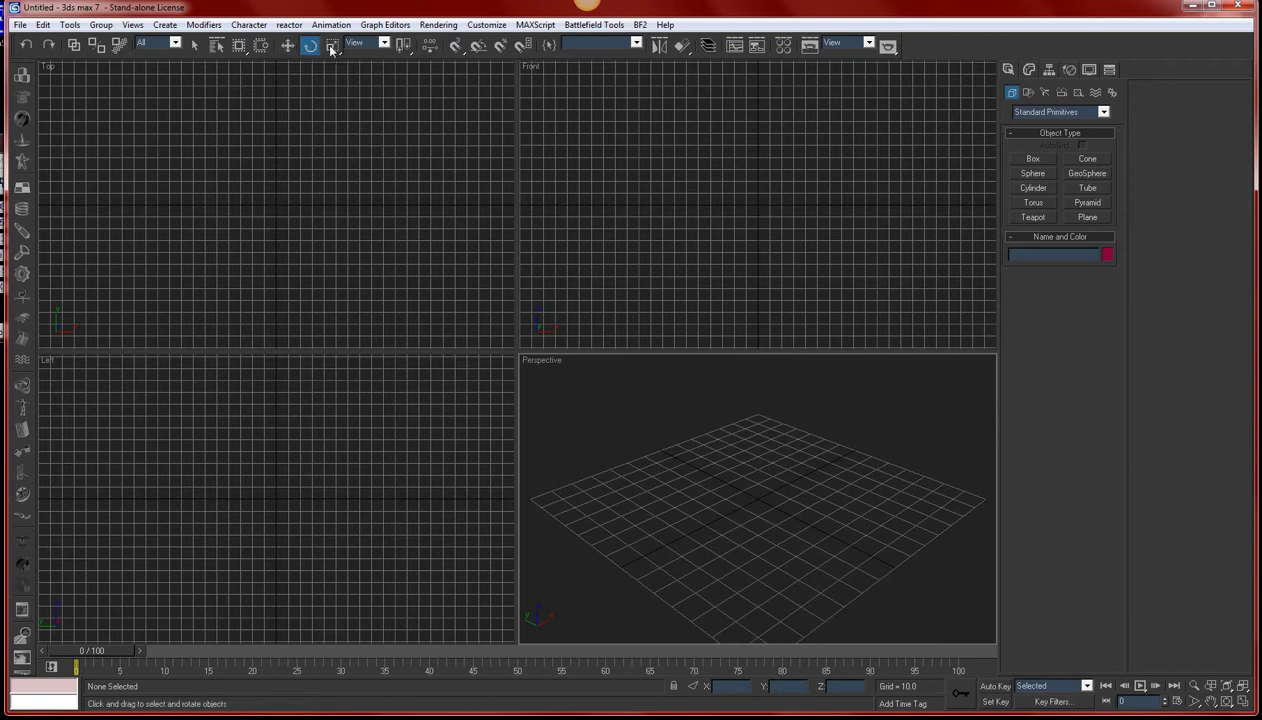
# Step: Activate Select and Scale, then toggle between Move and Scale with the W and R shortcuts
pyautogui.click(332, 46)
pyautogui.press('w')
pyautogui.press('r')
pyautogui.press('w')
pyautogui.press('r')
pyautogui.press('w')
pyautogui.press('r')
pyautogui.press('w')
# Step: Cycle through Rotate, Move and Scale with E, W and R, finishing on Move
pyautogui.press('e')
pyautogui.press('w')
pyautogui.press('r')
pyautogui.press('e')
pyautogui.press('w')
pyautogui.press('r')
pyautogui.press('w')
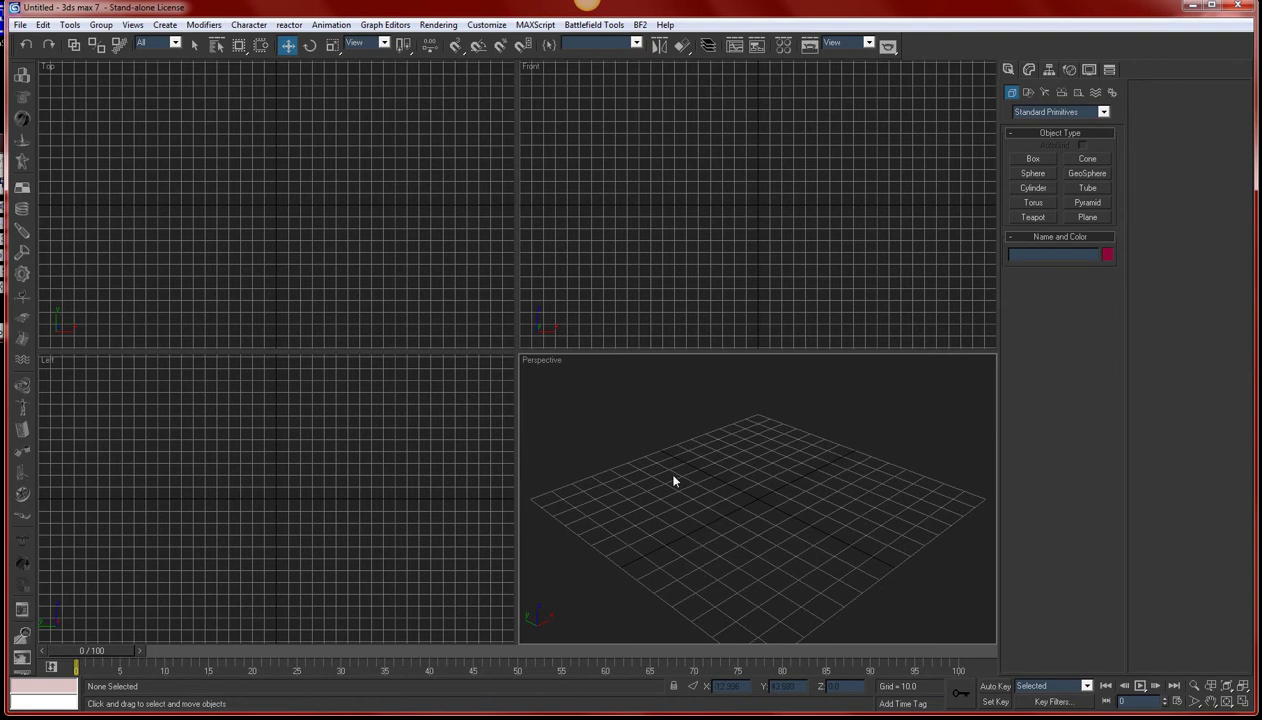
pyautogui.keyDown('alt'); pyautogui.moveTo(732, 472); pyautogui.dragTo(705, 485, button='middle'); pyautogui.keyUp('alt')
pyautogui.keyDown('alt'); pyautogui.moveTo(682, 492); pyautogui.dragTo(654, 428, button='middle'); pyautogui.keyUp('alt')
pyautogui.scroll(-5, 769, 465)
pyautogui.scroll(10, 769, 465)
pyautogui.scroll(3, 770, 463)
pyautogui.scroll(-8, 771, 460)
pyautogui.scroll(5, 772, 458)
pyautogui.scroll(-5, 772, 458)
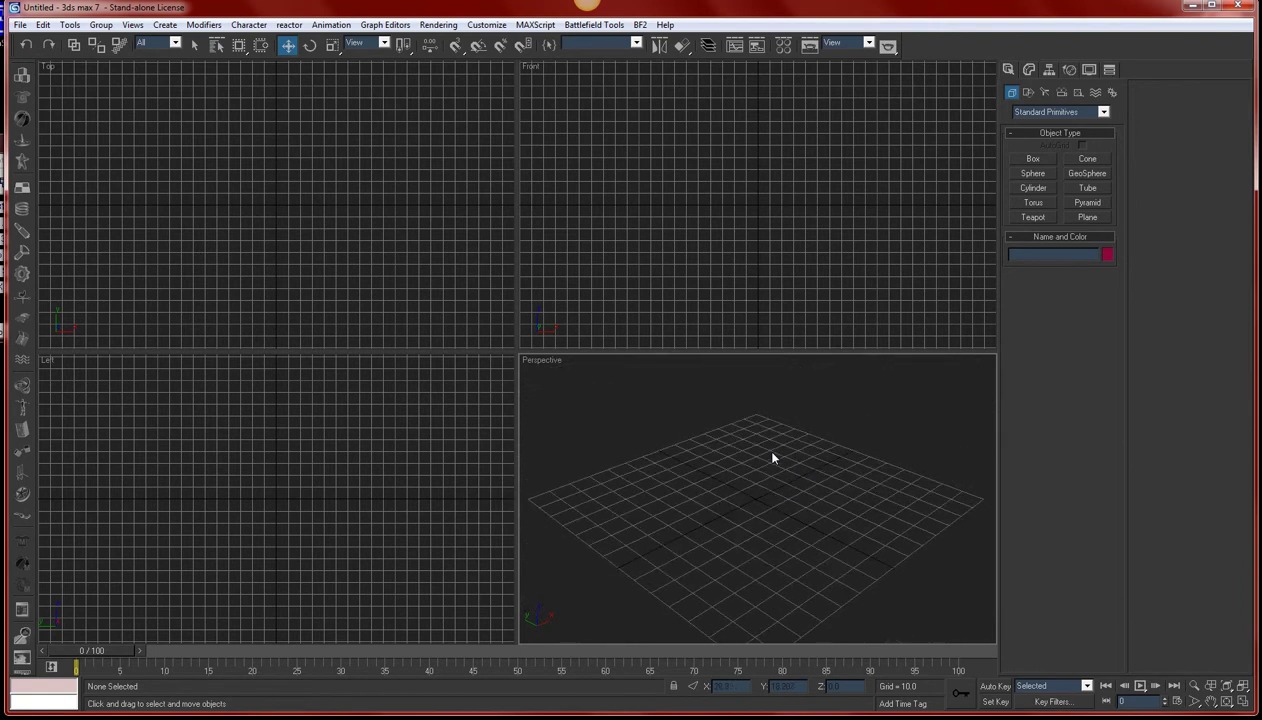
pyautogui.click(1196, 685)
pyautogui.moveTo(738, 450); pyautogui.dragTo(879, 527)
pyautogui.click(1211, 702)
pyautogui.moveTo(653, 652); pyautogui.dragTo(992, 527)
pyautogui.moveTo(748, 509); pyautogui.dragTo(679, 456)
pyautogui.click(1226, 702)
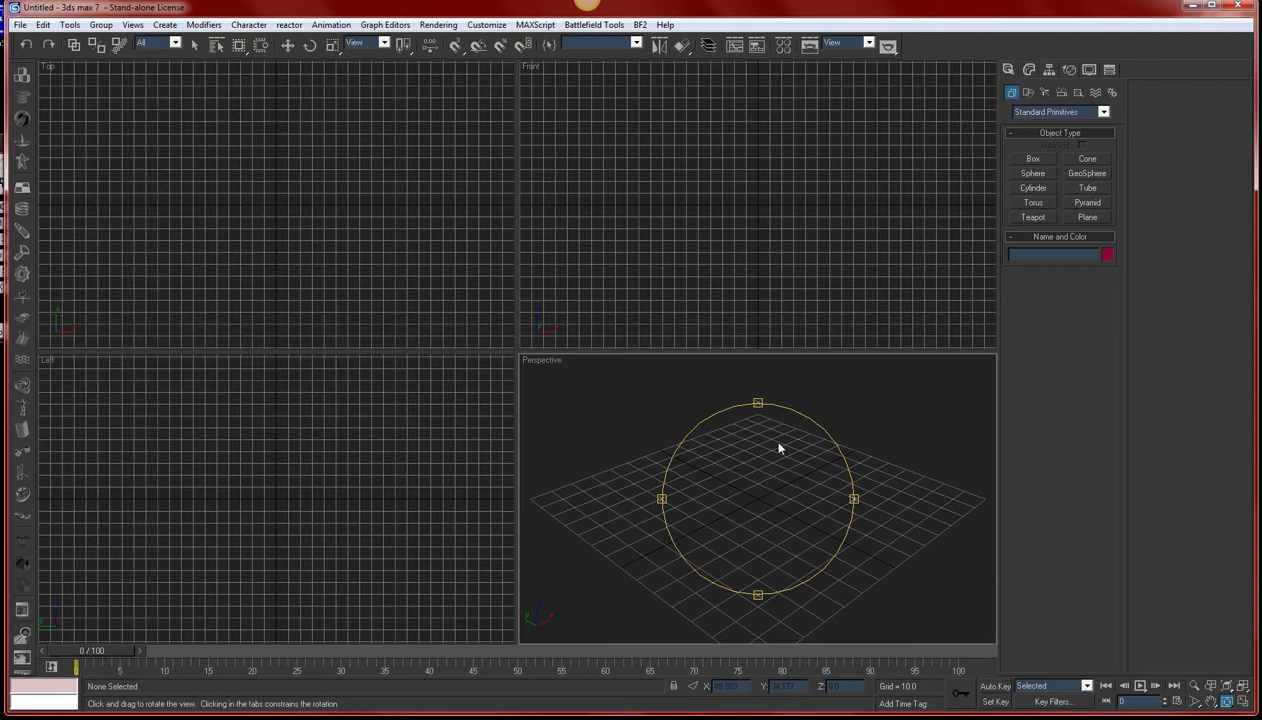
pyautogui.click(288, 46)
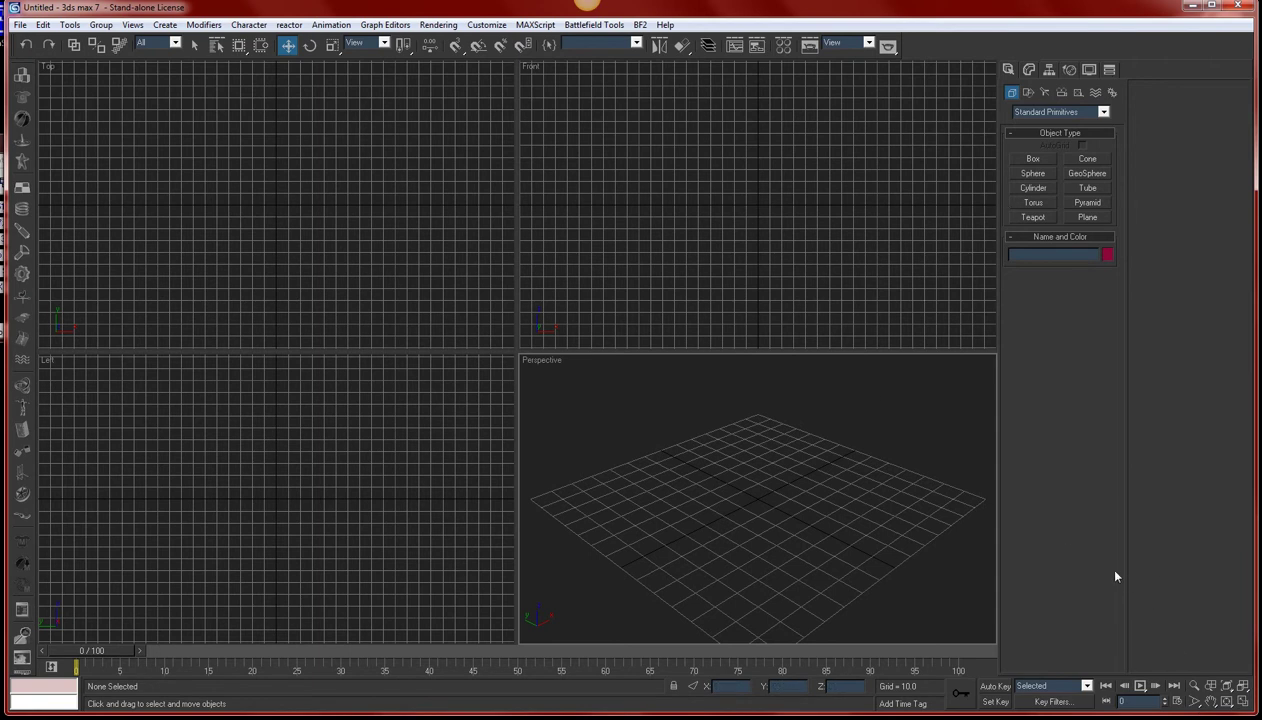
pyautogui.moveTo(1000, 396); pyautogui.dragTo(1130, 392)
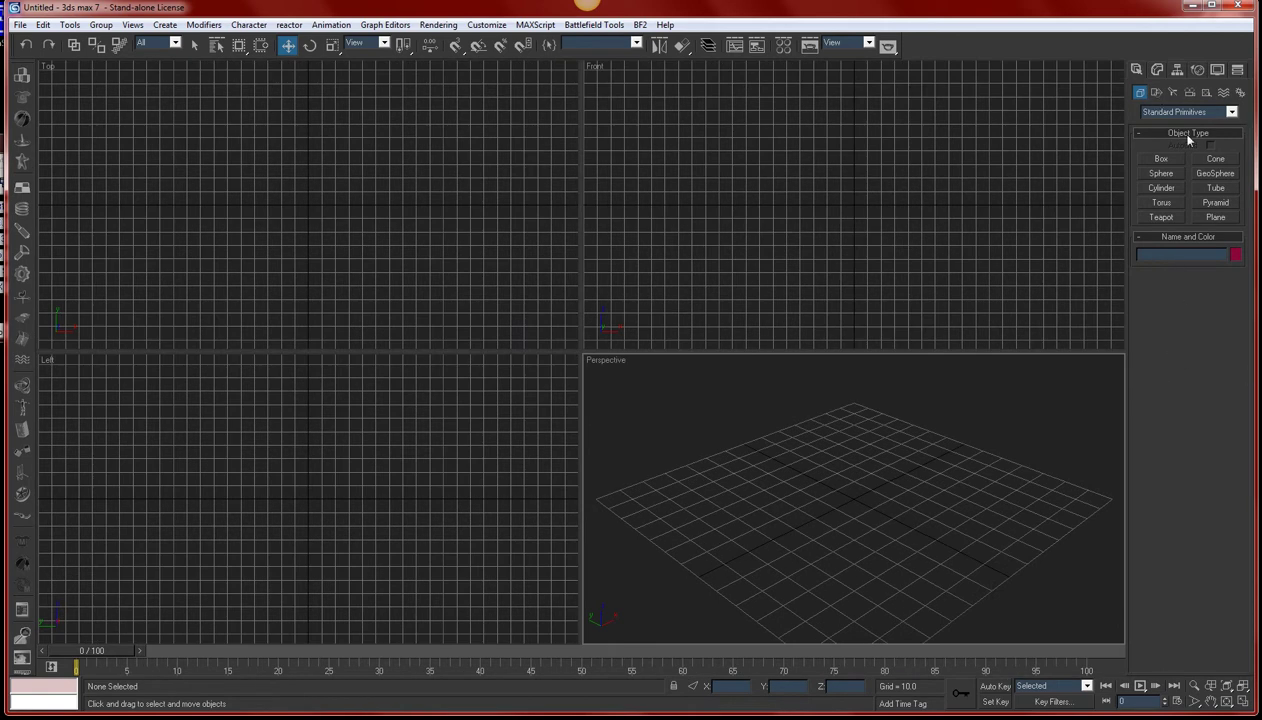
pyautogui.click(1154, 77)
pyautogui.click(1138, 73)
pyautogui.moveTo(1127, 282); pyautogui.dragTo(1078, 287)
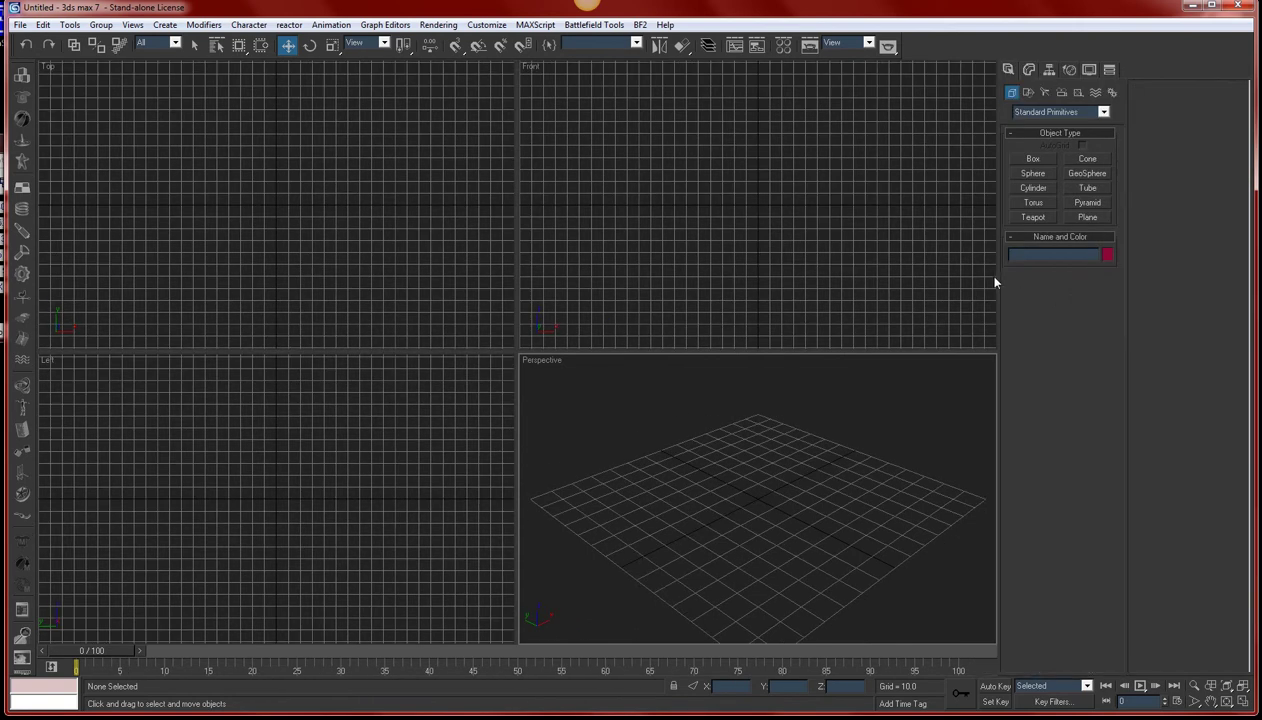
pyautogui.moveTo(1001, 281); pyautogui.dragTo(1055, 273)
pyautogui.press('z')
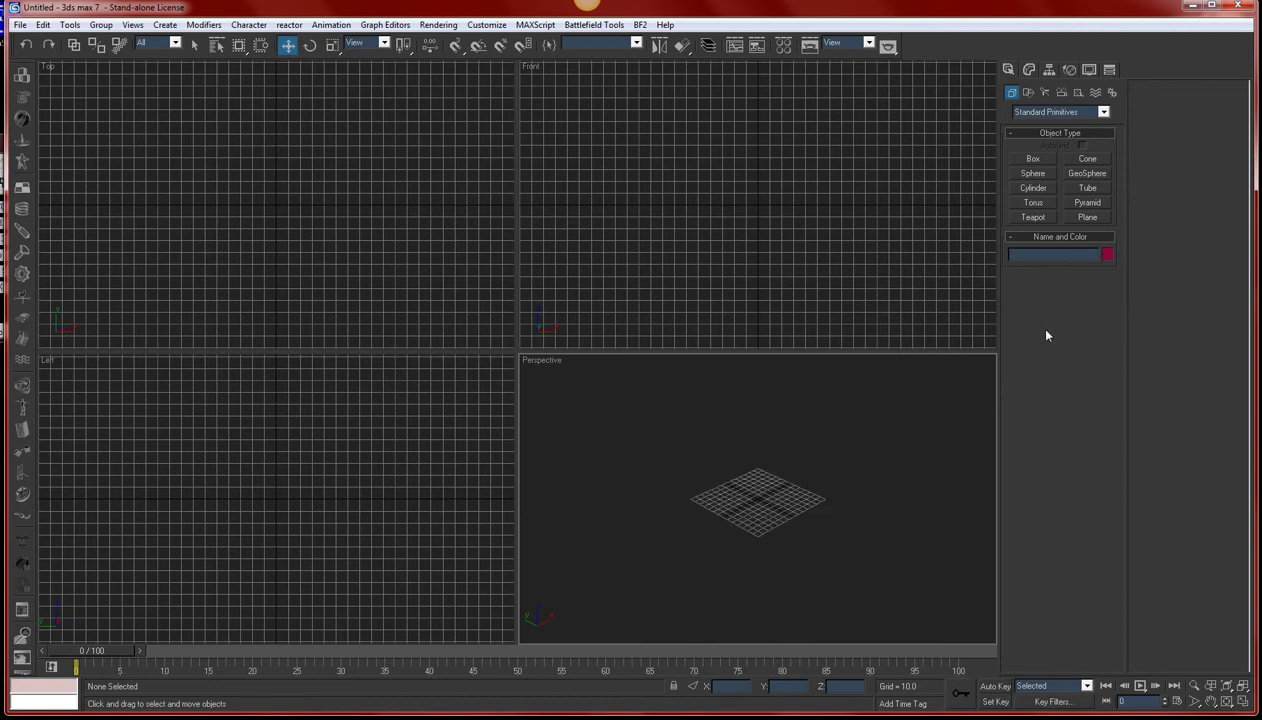
pyautogui.scroll(5, 817, 408)
pyautogui.scroll(-2, 817, 408)
pyautogui.scroll(2, 817, 408)
pyautogui.scroll(-1, 817, 408)
pyautogui.scroll(-2, 817, 408)
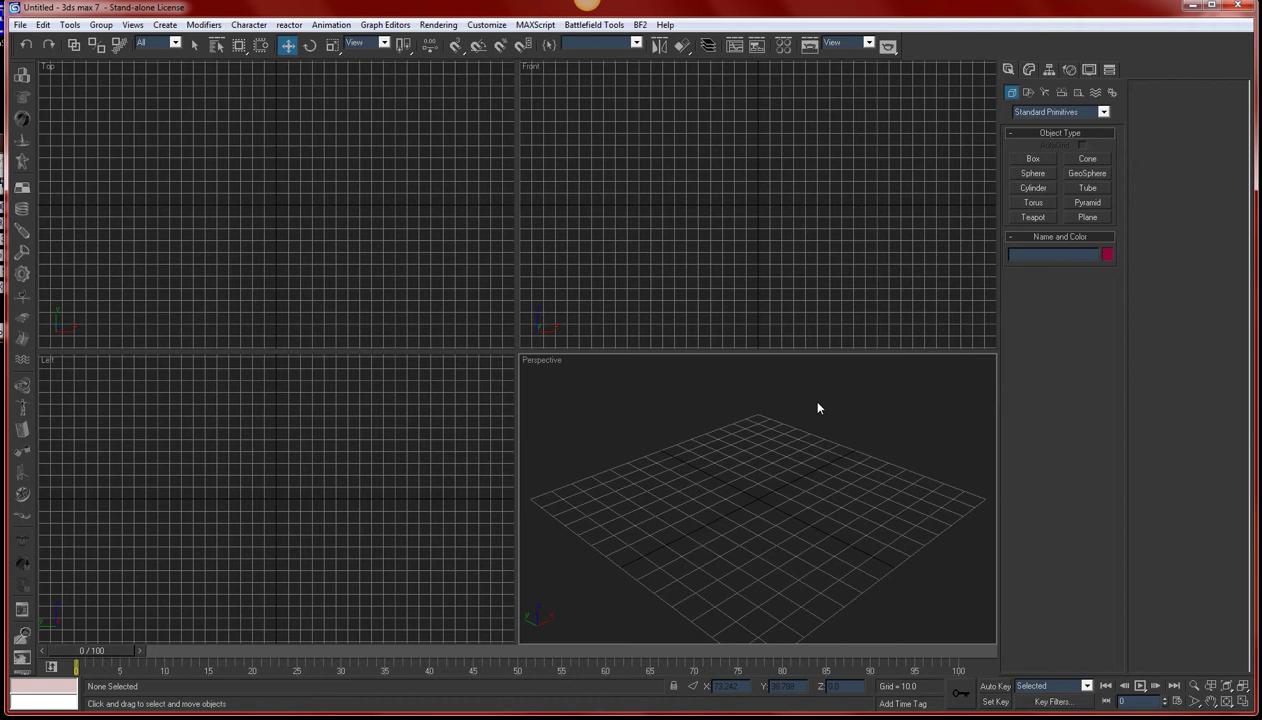